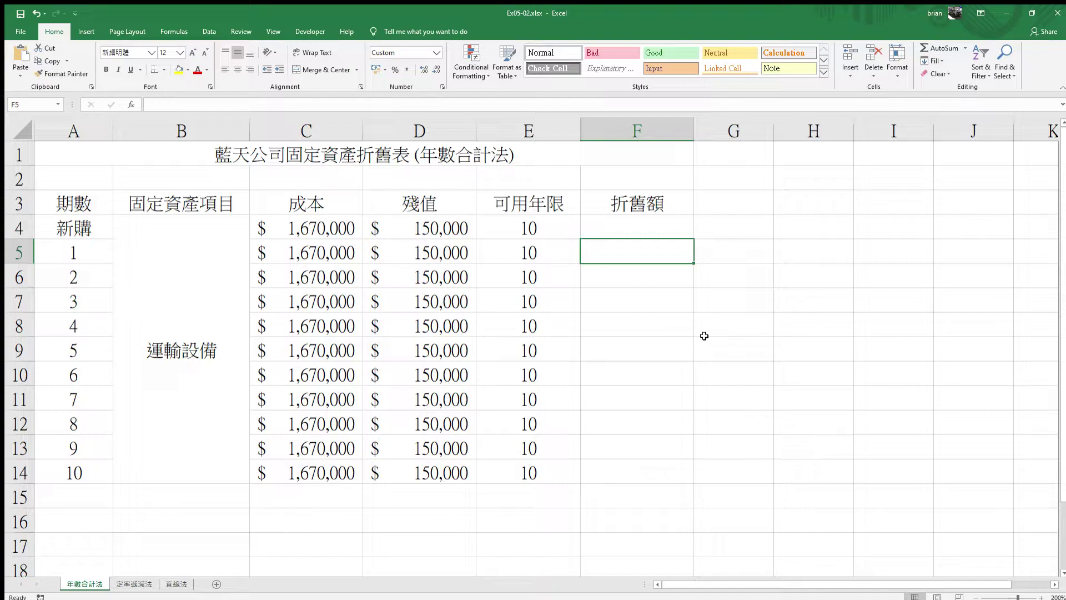
# - Start an SYD formula in F5 on the 年數合計法 sheet
pyautogui.write('=')
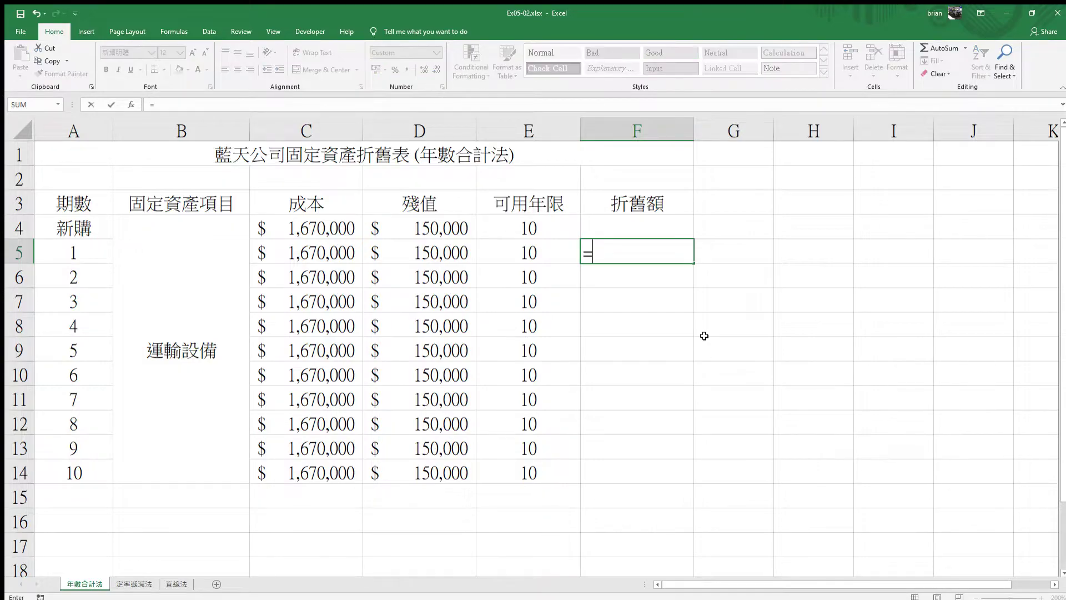
pyautogui.write('syd(')
# - Complete =SYD(C5,D5,E5,A5) in F5, giving year-1 depreciation of $276,363.64
pyautogui.click(340, 254)
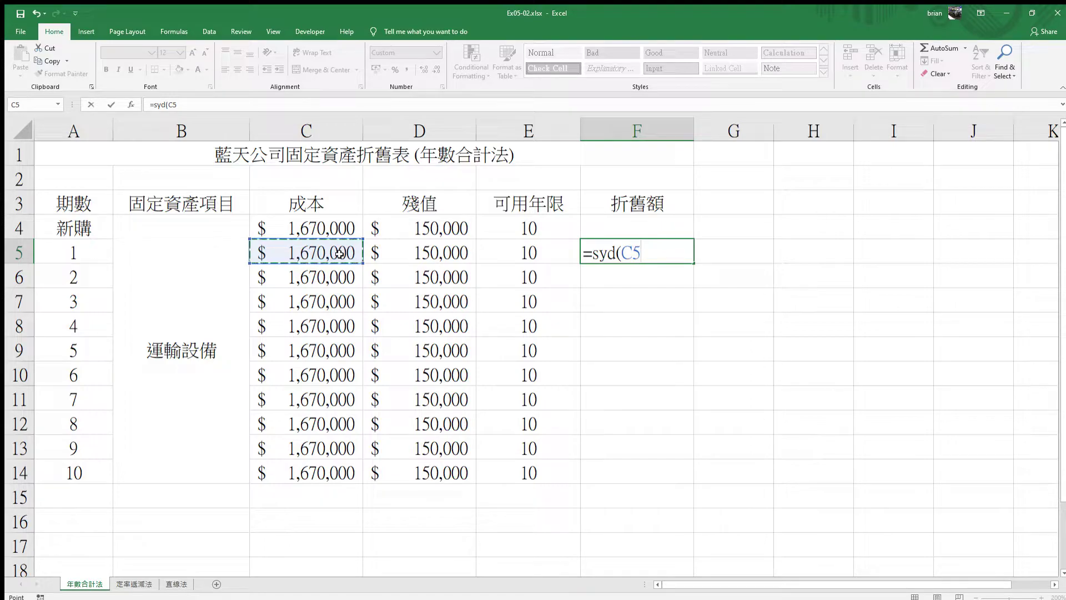
pyautogui.write(',')
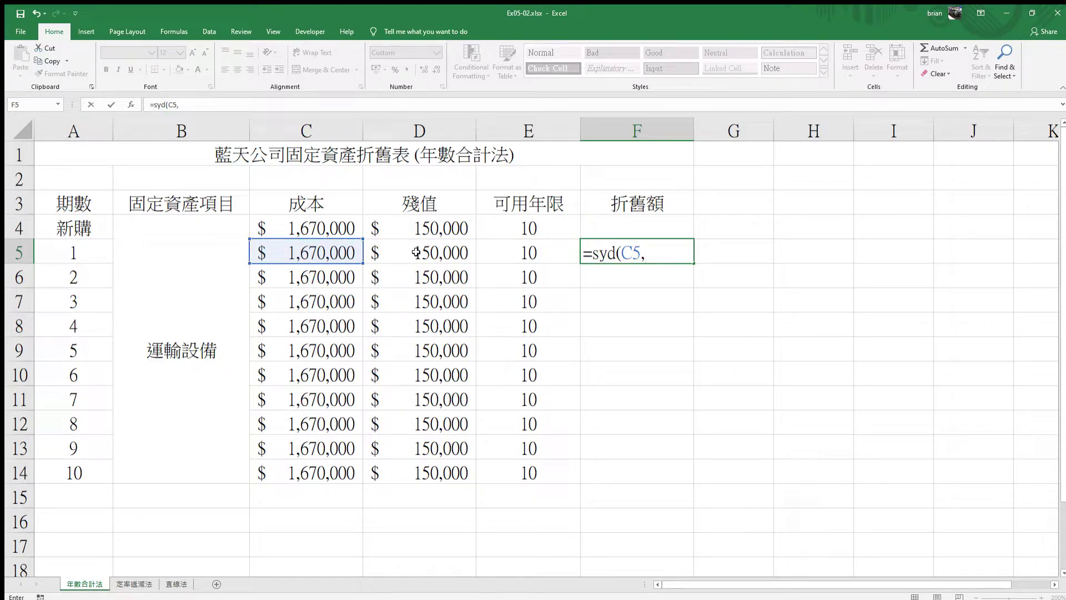
pyautogui.click(414, 253)
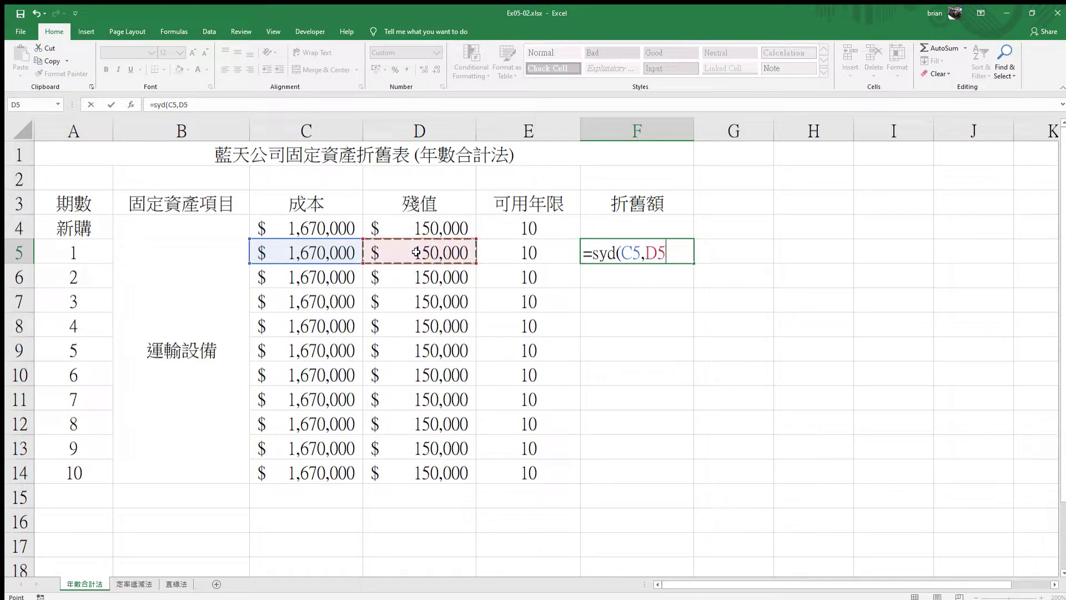
pyautogui.write(',')
pyautogui.click(528, 252)
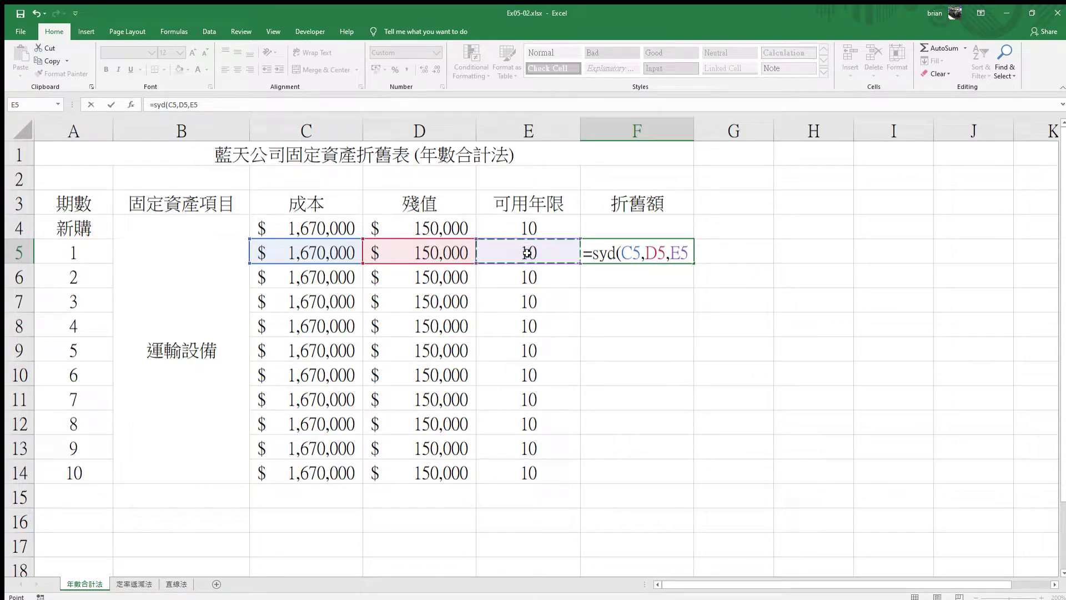
pyautogui.write(',')
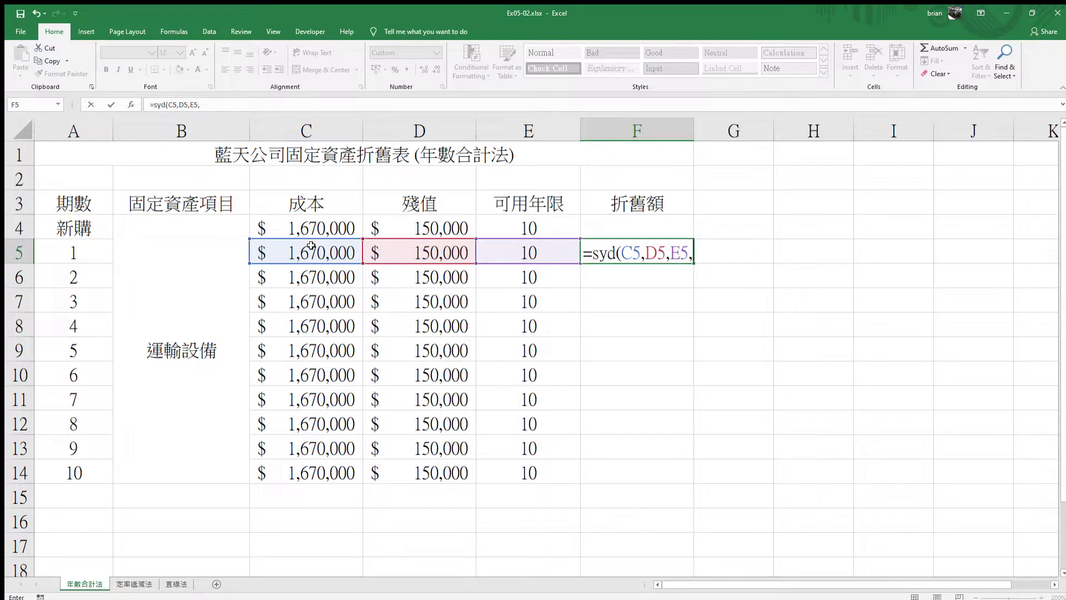
pyautogui.click(94, 255)
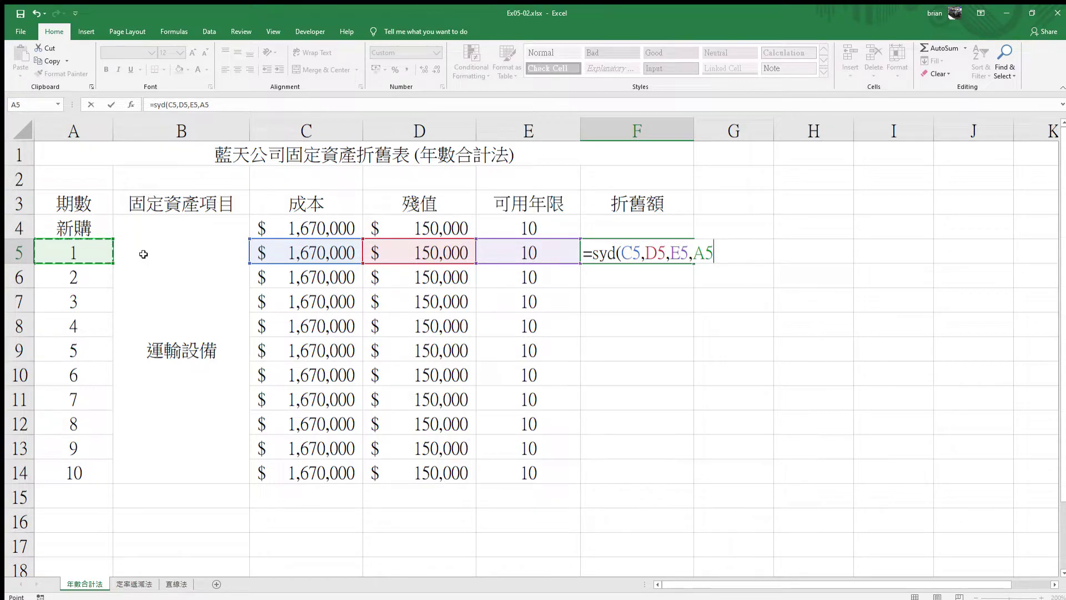
pyautogui.press('Return')
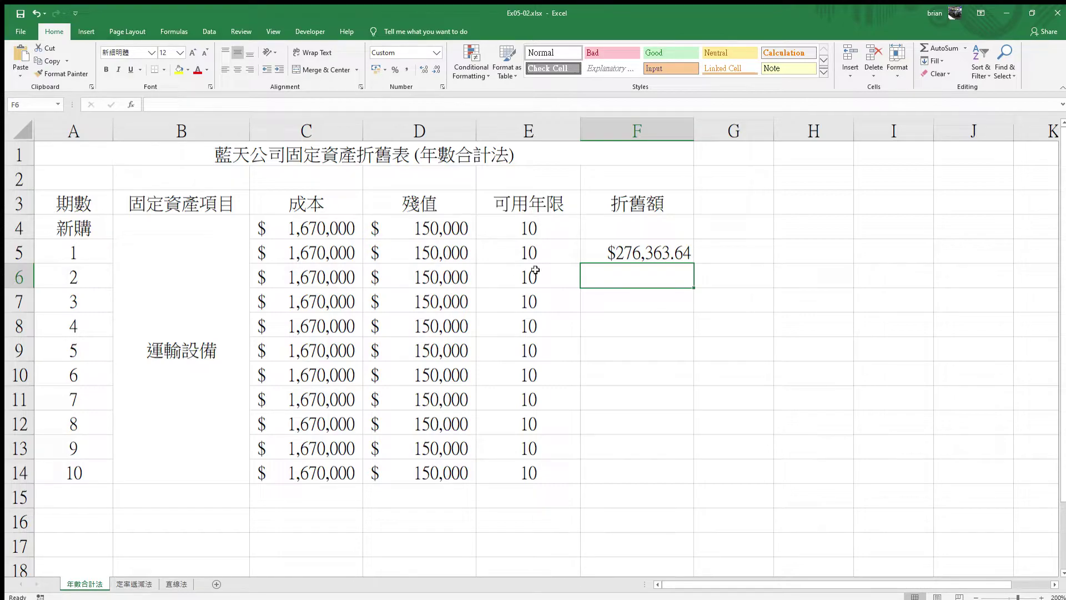
pyautogui.click(605, 253)
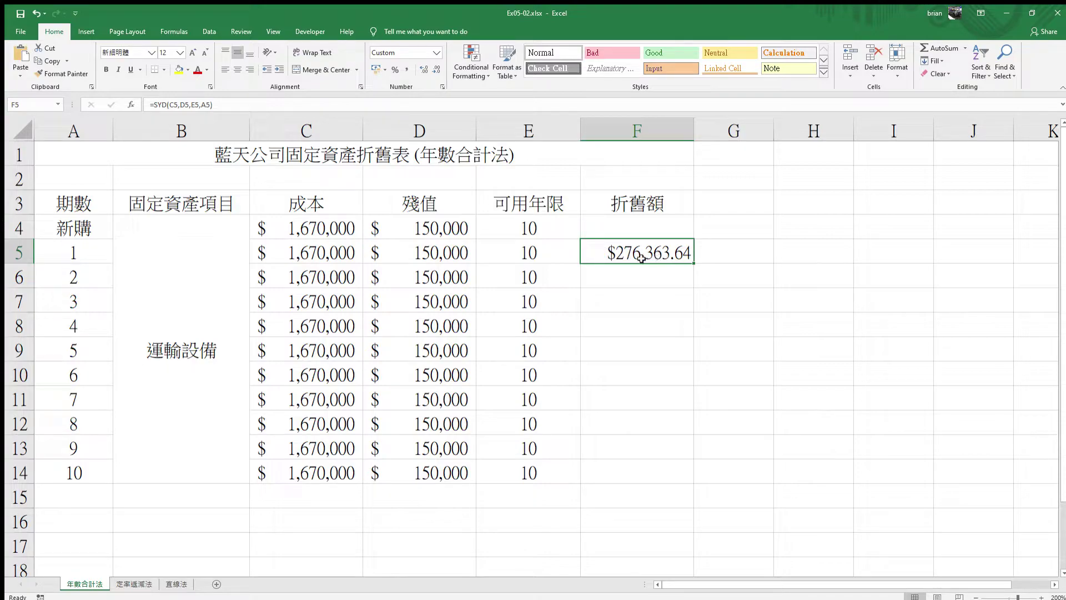
# - Fill the SYD formula down to F14, ending at $27,636.36 in year 10
pyautogui.doubleClick(694, 264)
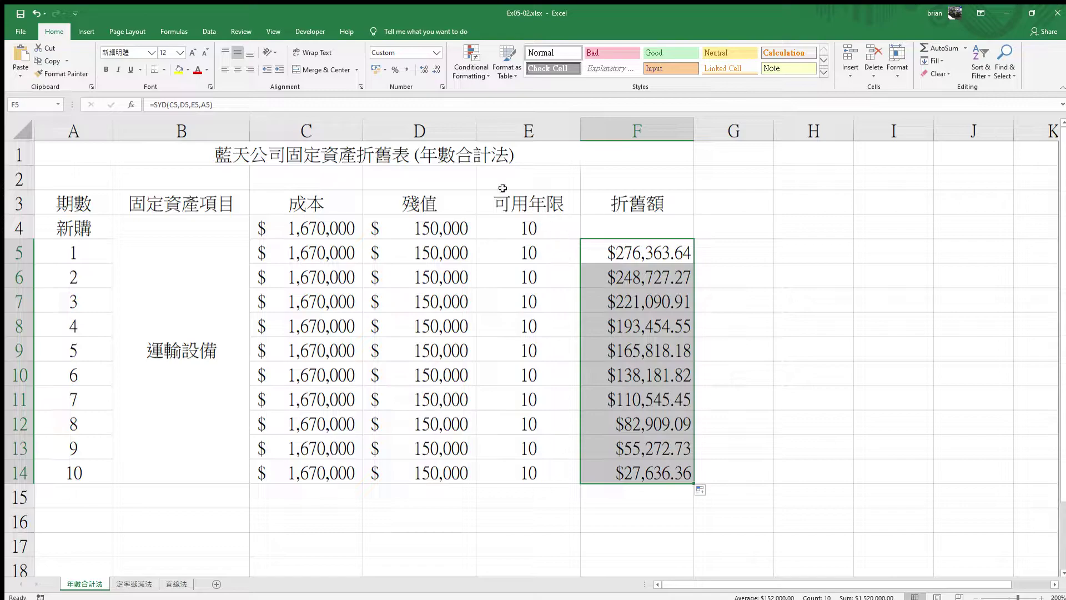
# - Insert a 3-D clustered column chart of the F5:F14 depreciation values
pyautogui.click(268, 28)
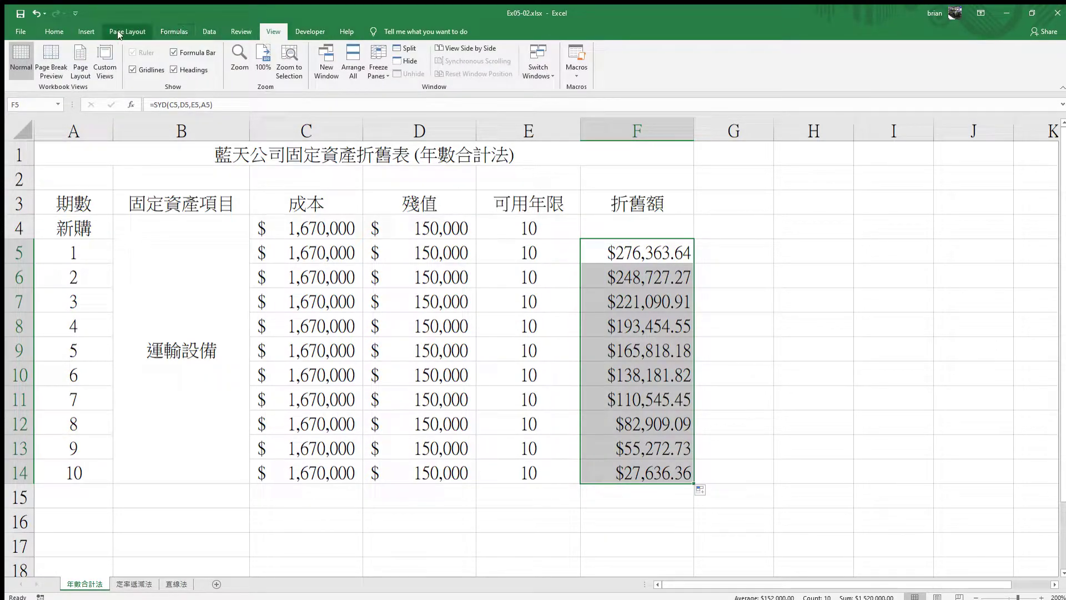
pyautogui.click(86, 31)
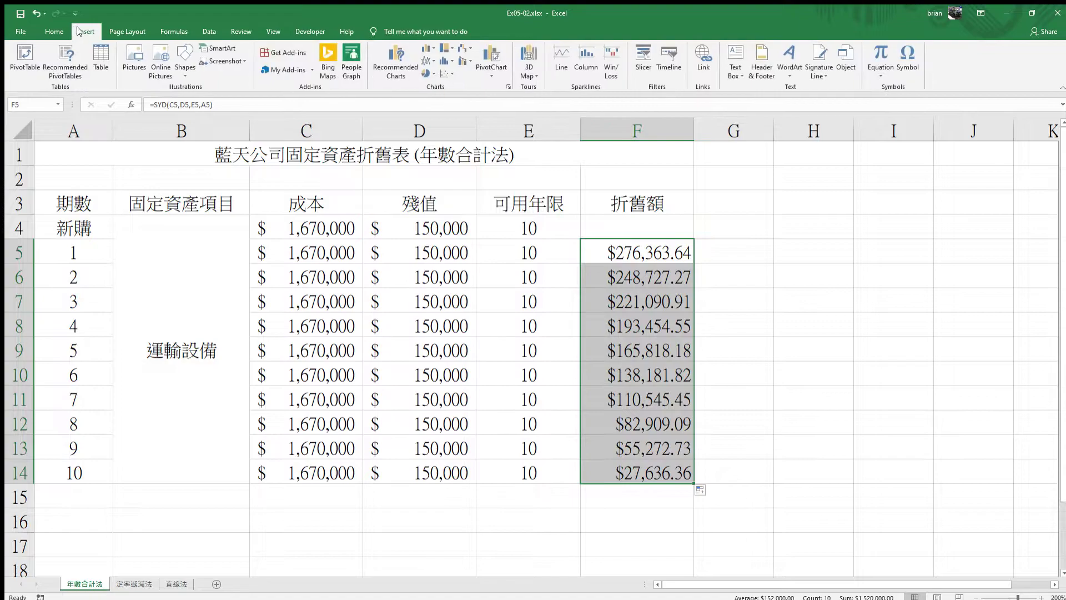
pyautogui.click(426, 48)
pyautogui.click(430, 78)
pyautogui.click(434, 128)
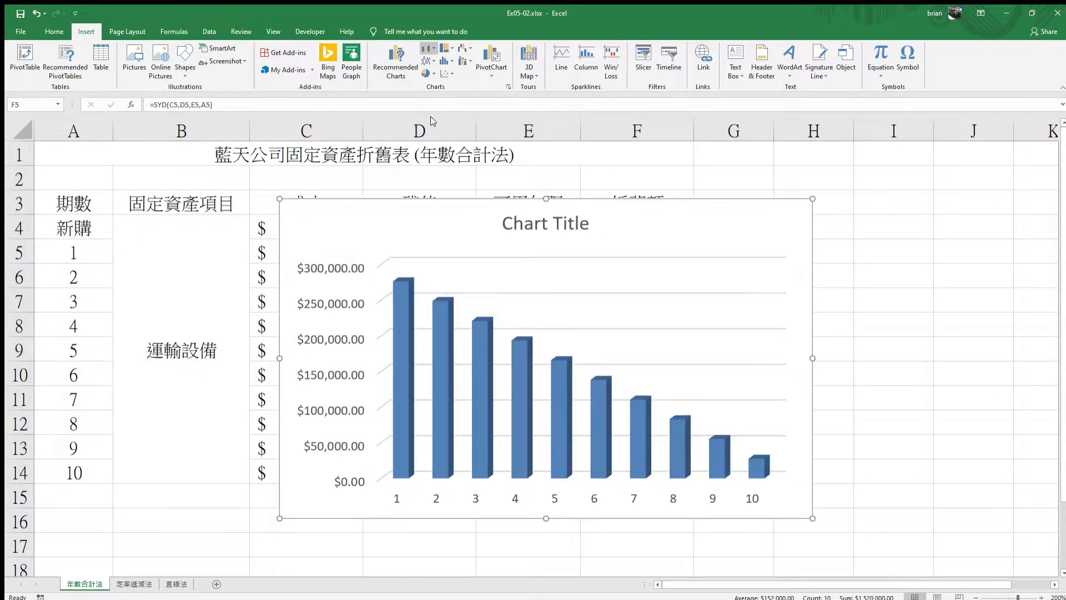
# - Move and shrink the chart to sit right of the 折舊額 column
pyautogui.moveTo(640, 214); pyautogui.dragTo(856, 230)
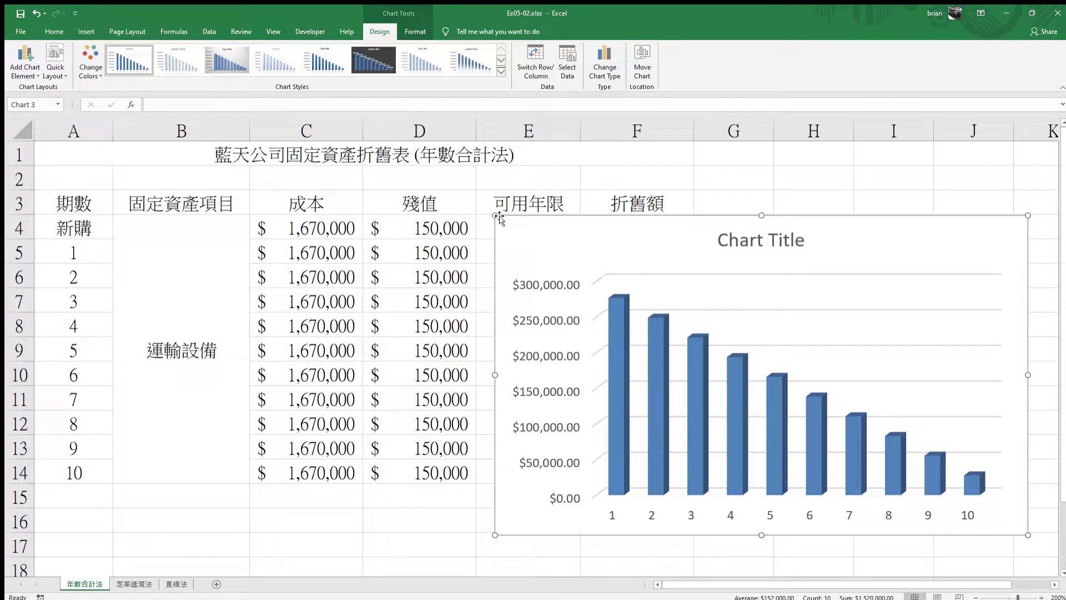
pyautogui.moveTo(495, 215); pyautogui.dragTo(707, 315)
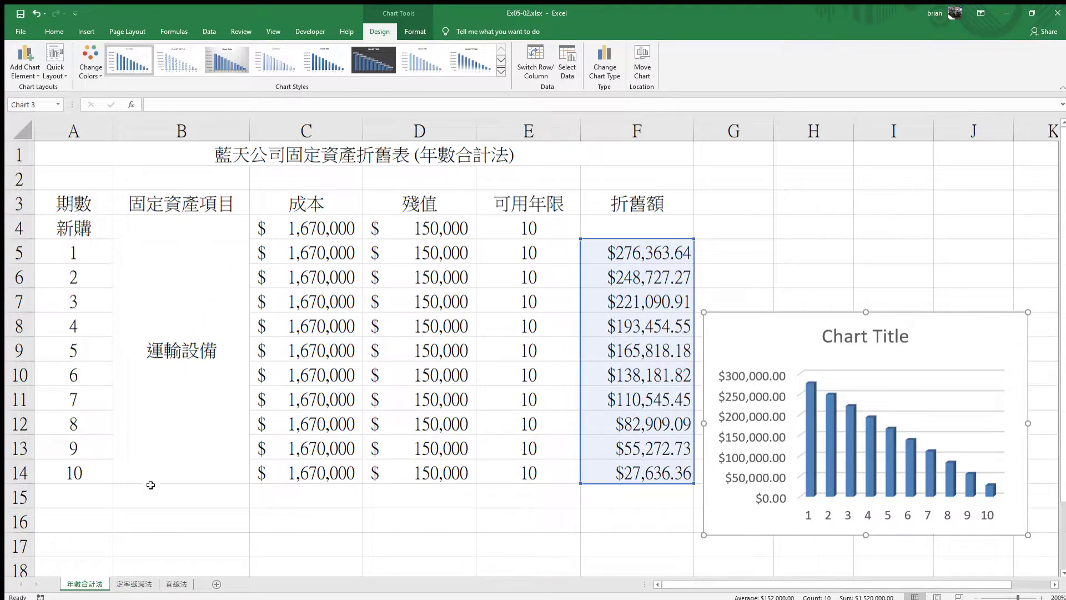
pyautogui.click(136, 584)
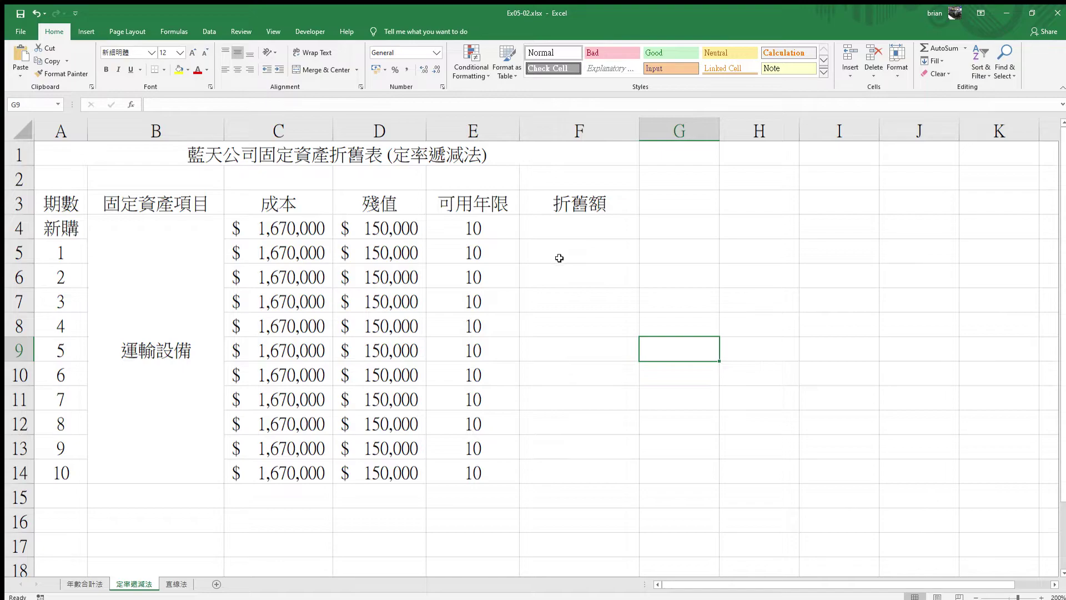
# - Enter =DB(C5,D5,E5,A5) in F5, giving year-1 depreciation of $357,380.00
pyautogui.click(559, 258)
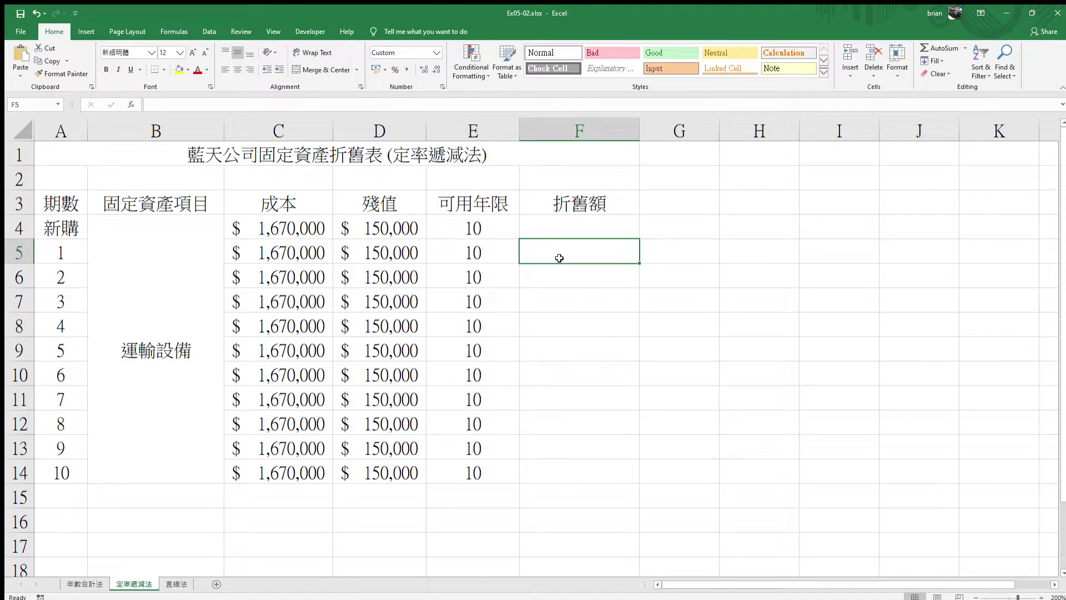
pyautogui.write('=db(')
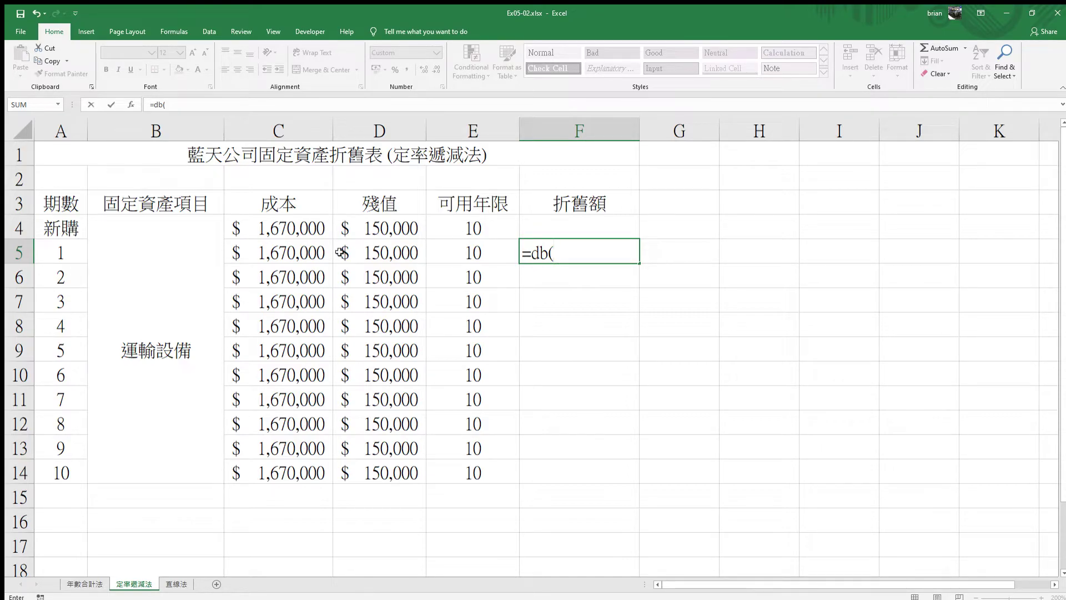
pyautogui.click(303, 254)
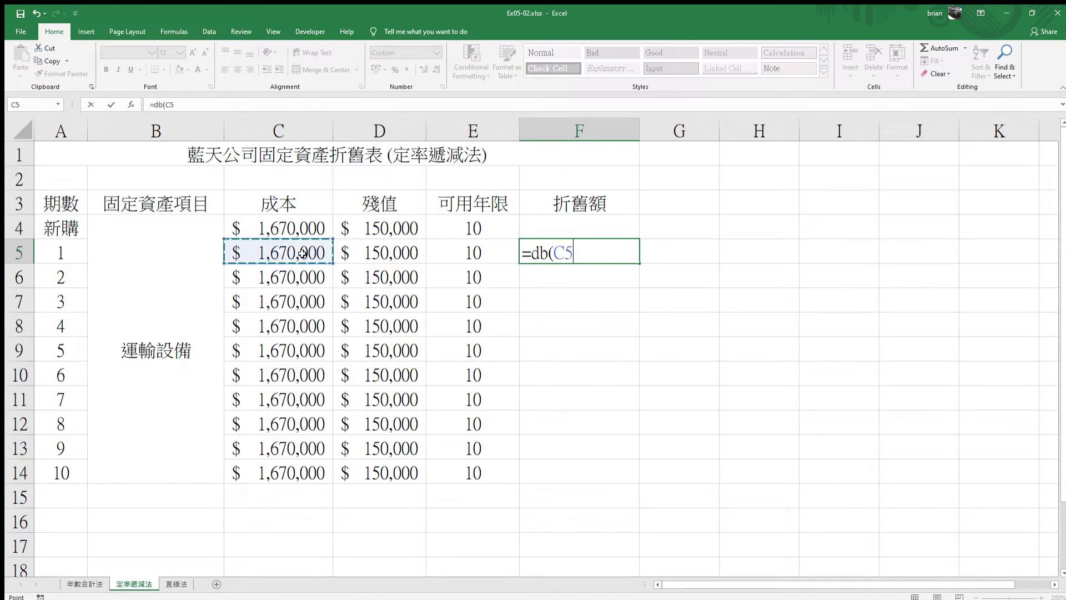
pyautogui.write(',')
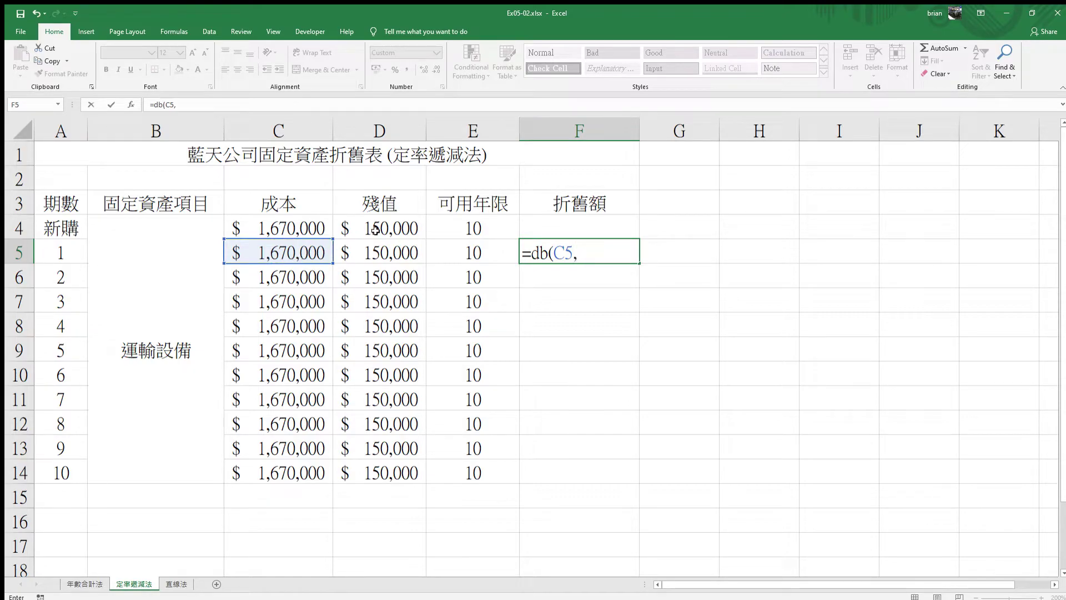
pyautogui.click(378, 251)
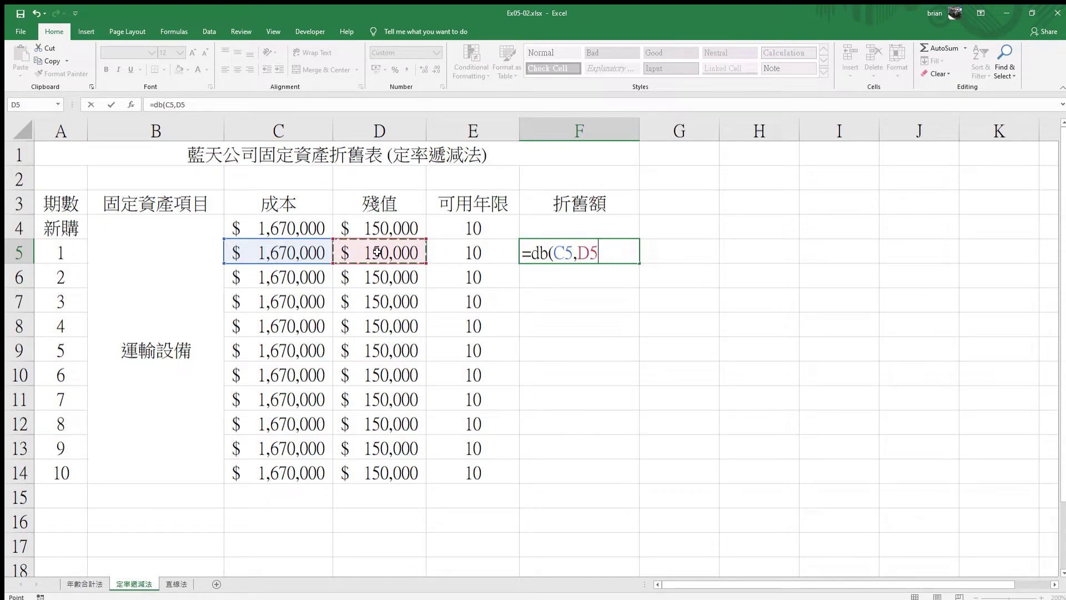
pyautogui.write(',')
pyautogui.click(454, 248)
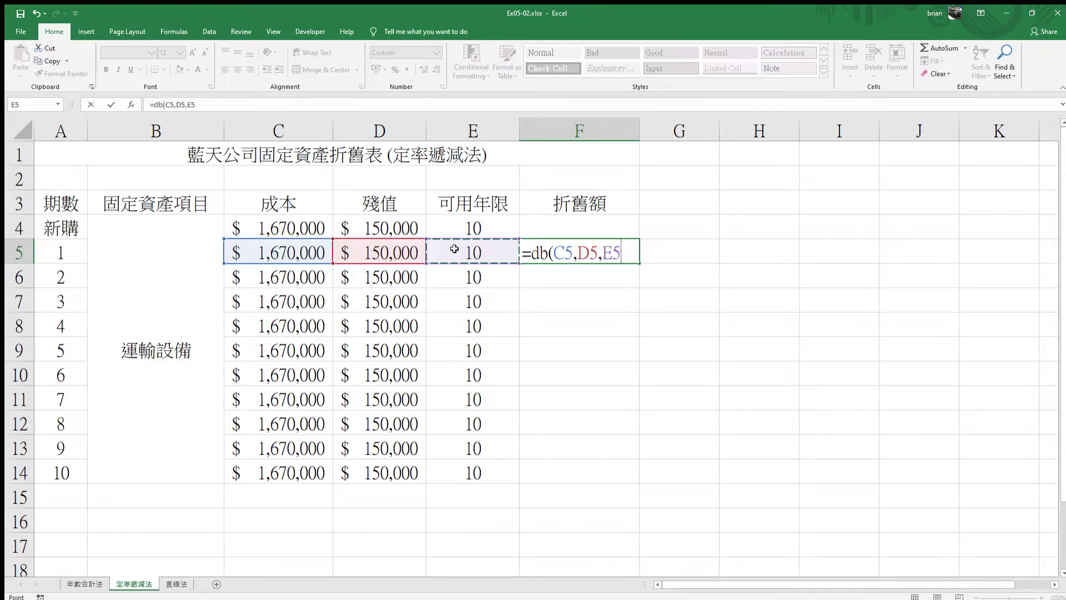
pyautogui.write(',')
pyautogui.click(76, 246)
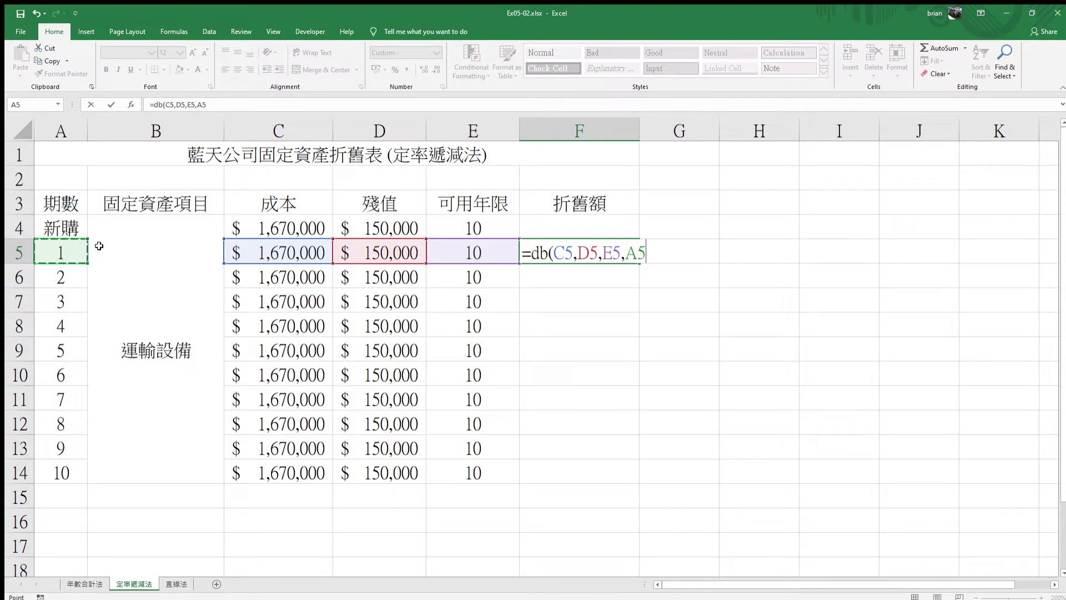
pyautogui.write(')')
pyautogui.press('Return')
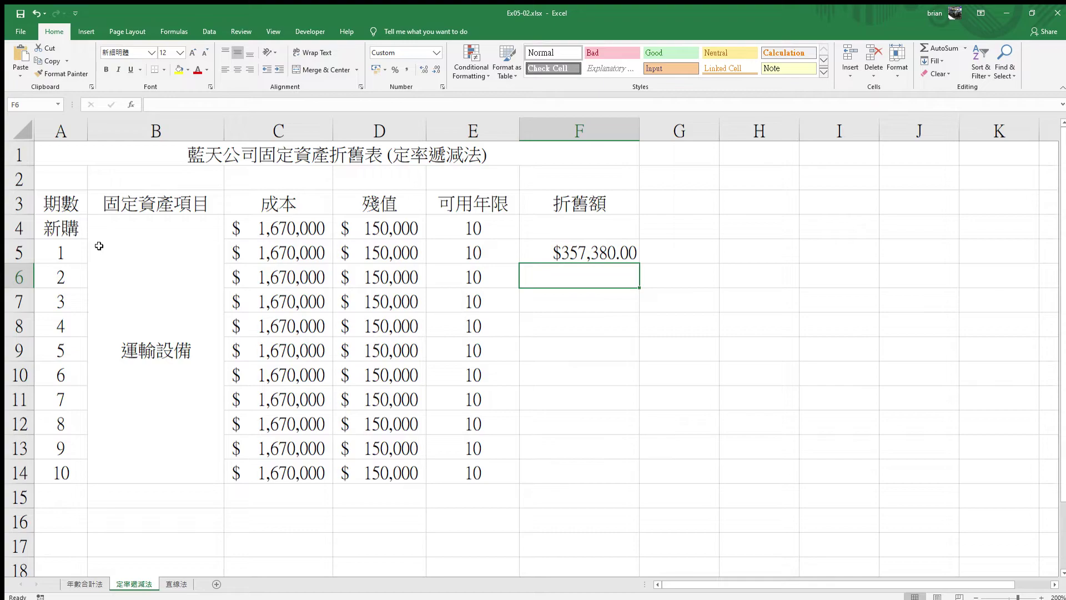
pyautogui.click(561, 253)
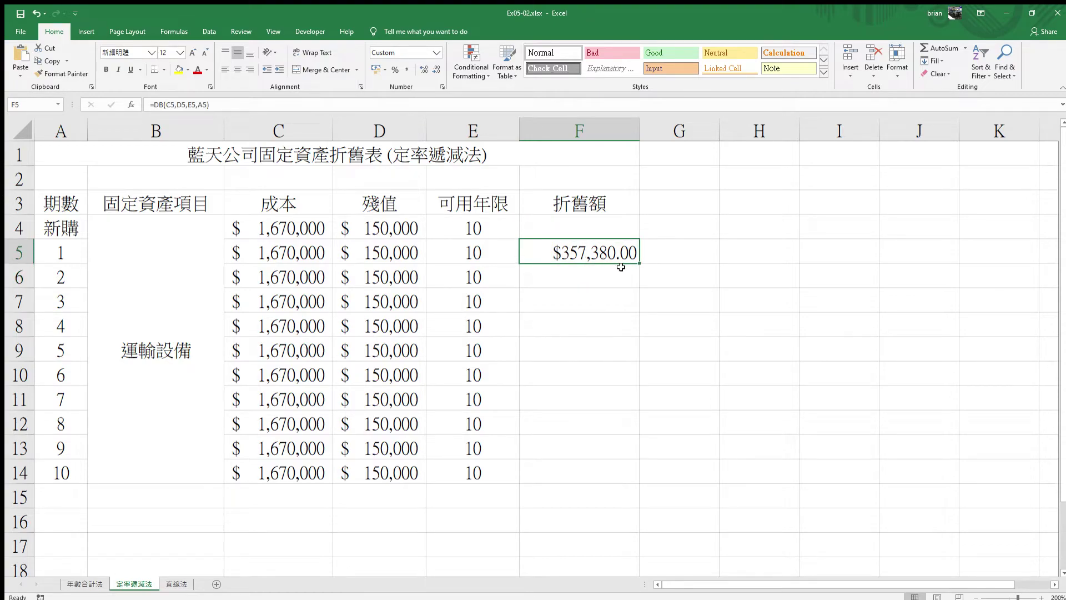
# - Fill the DB formula down to F14, from $280,900.68 to $40,919.77
pyautogui.doubleClick(640, 263)
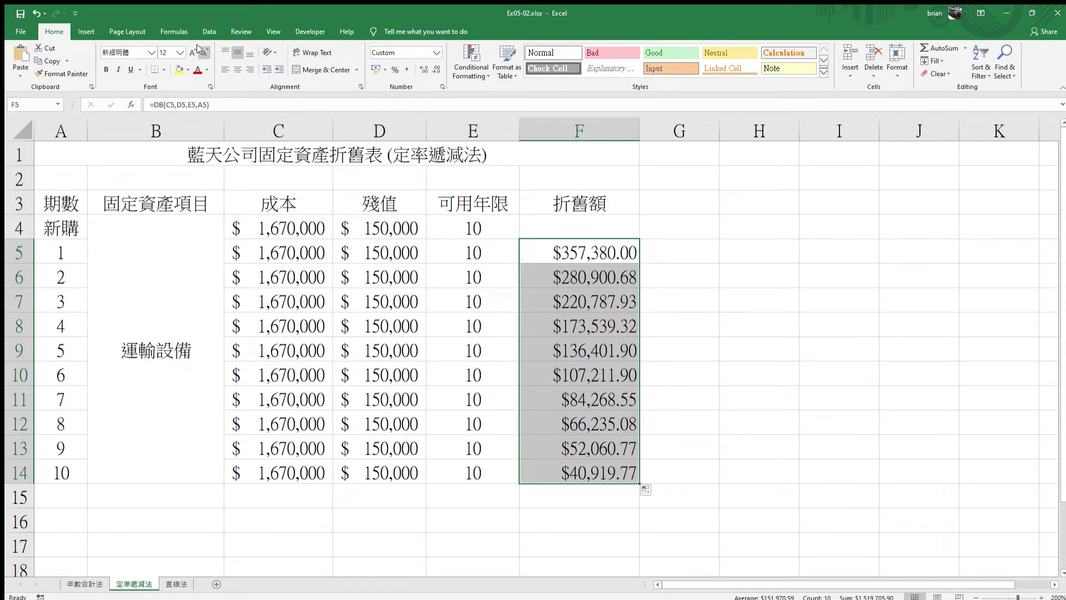
pyautogui.click(86, 31)
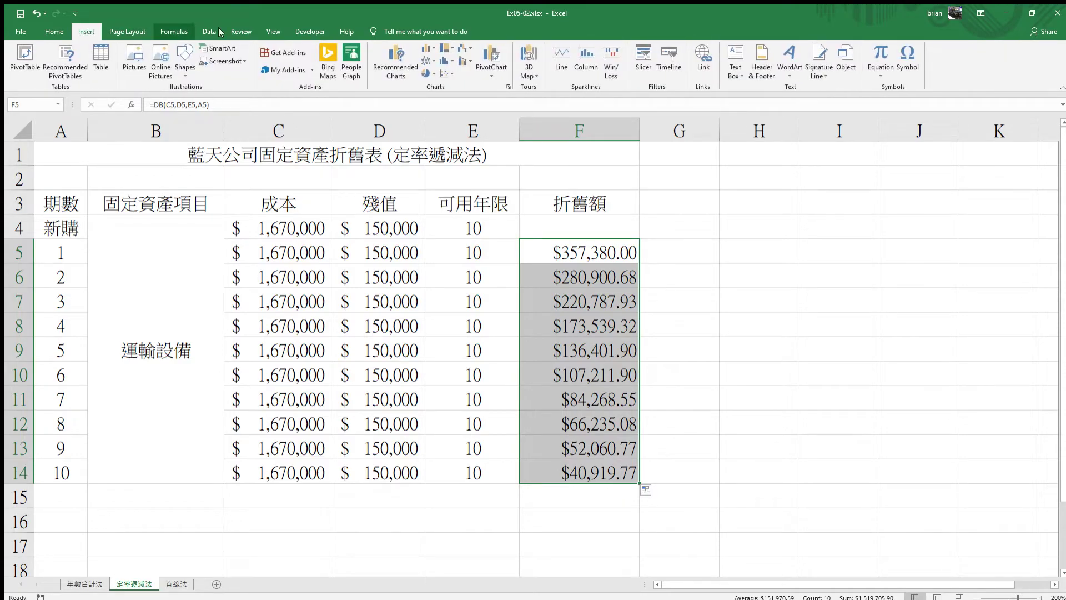
# - Insert a 3-D clustered column chart of F5:F14, shrunk and placed right of column F
pyautogui.click(428, 47)
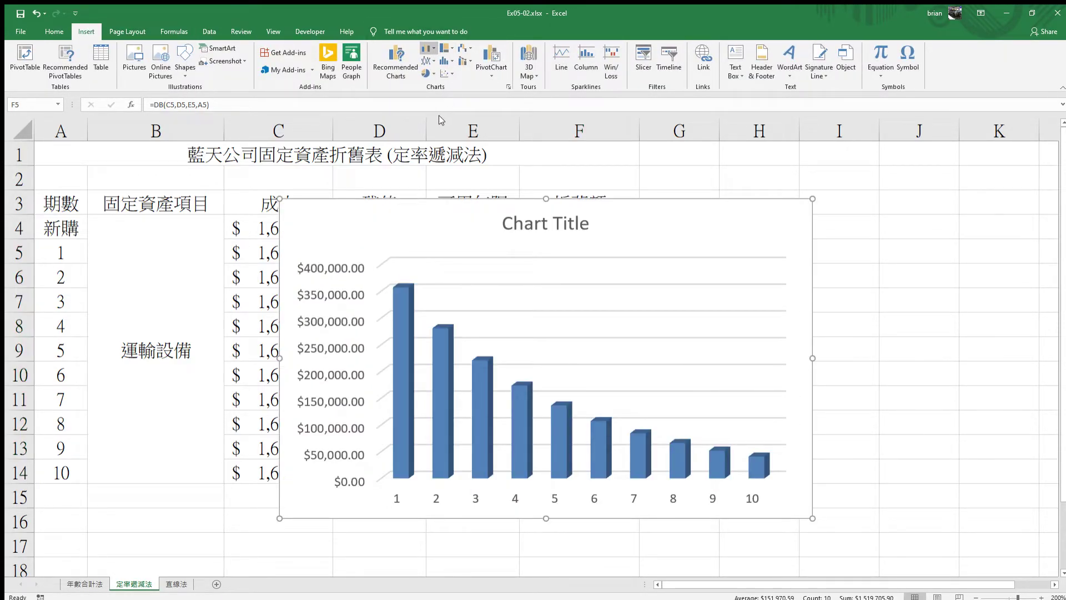
pyautogui.moveTo(626, 231); pyautogui.dragTo(683, 261)
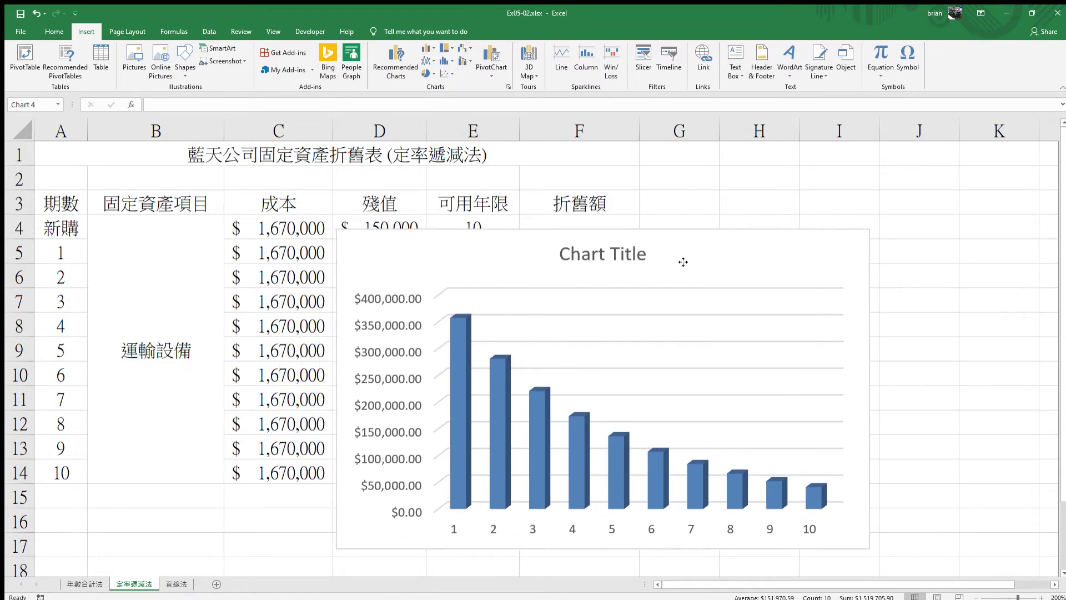
pyautogui.moveTo(333, 228); pyautogui.dragTo(622, 333)
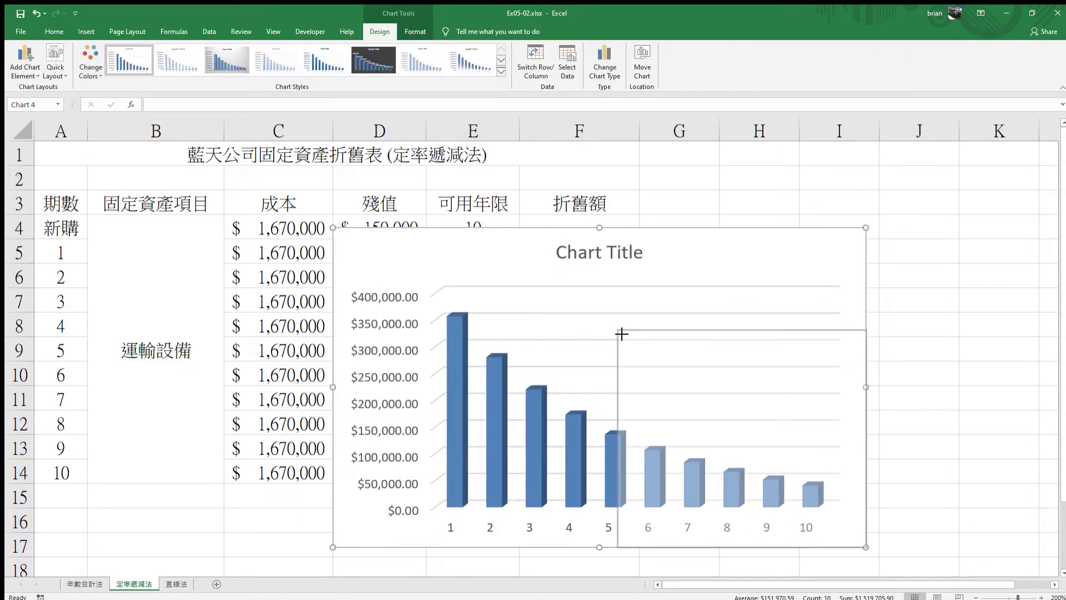
pyautogui.moveTo(706, 328); pyautogui.dragTo(758, 258)
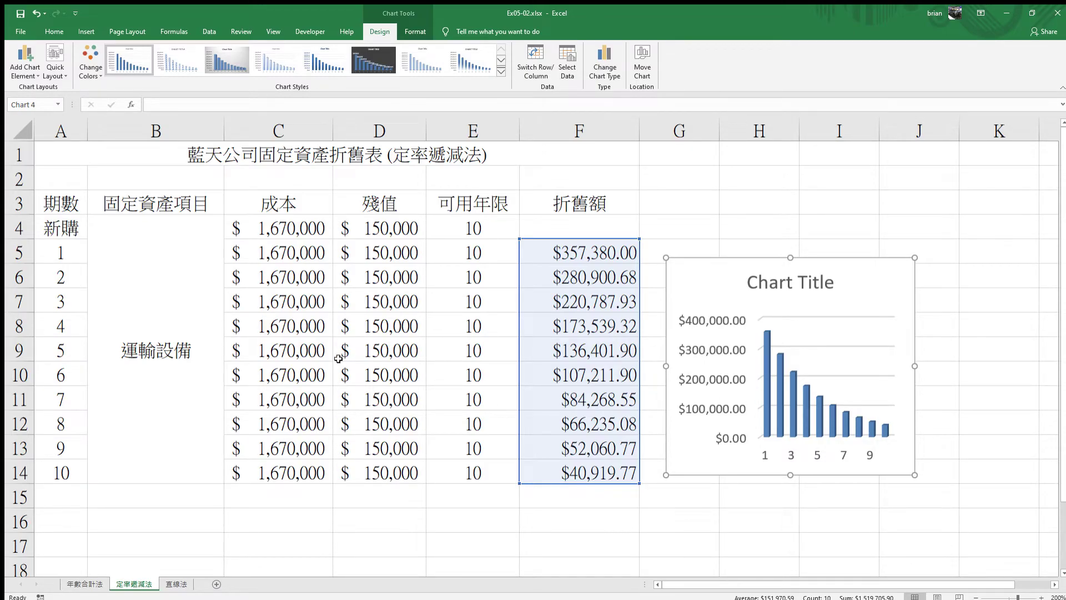
pyautogui.click(177, 583)
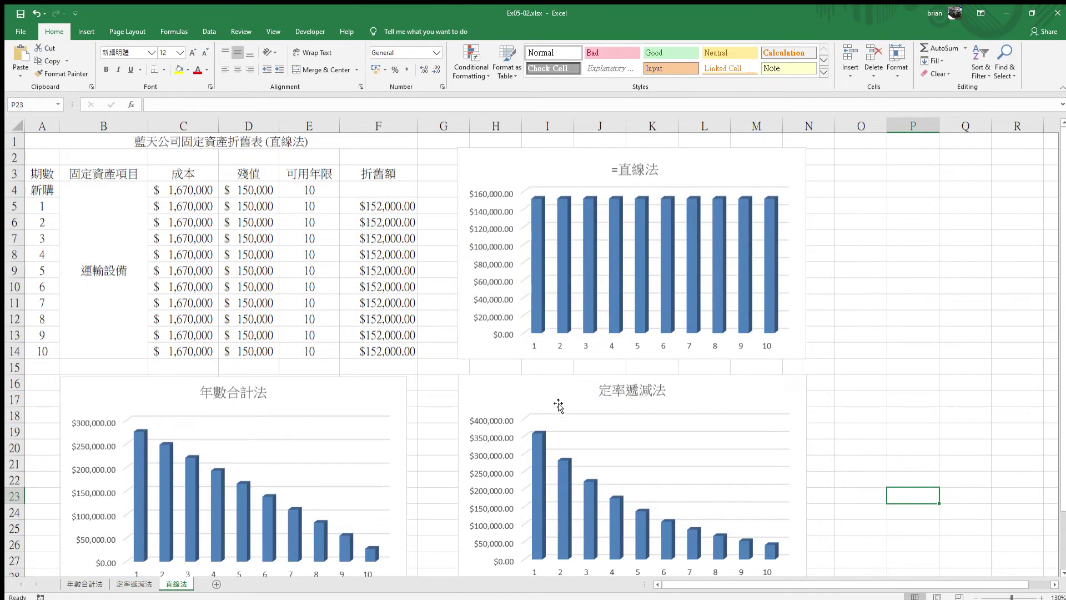